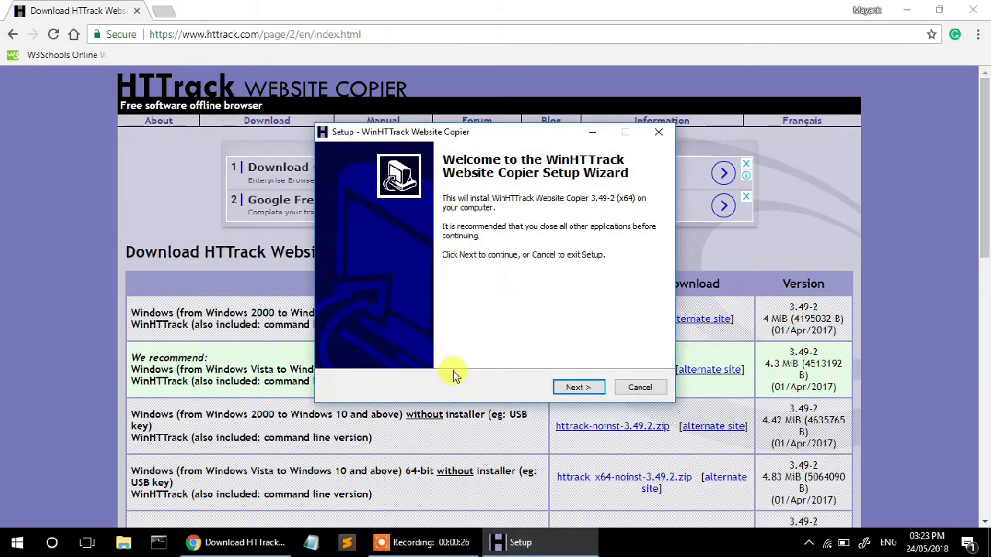
Install WinHTTrack Website Copier, accepting the license agreement and keeping the default folder and additional tasks, and finish the setup.
left_click(577, 387)
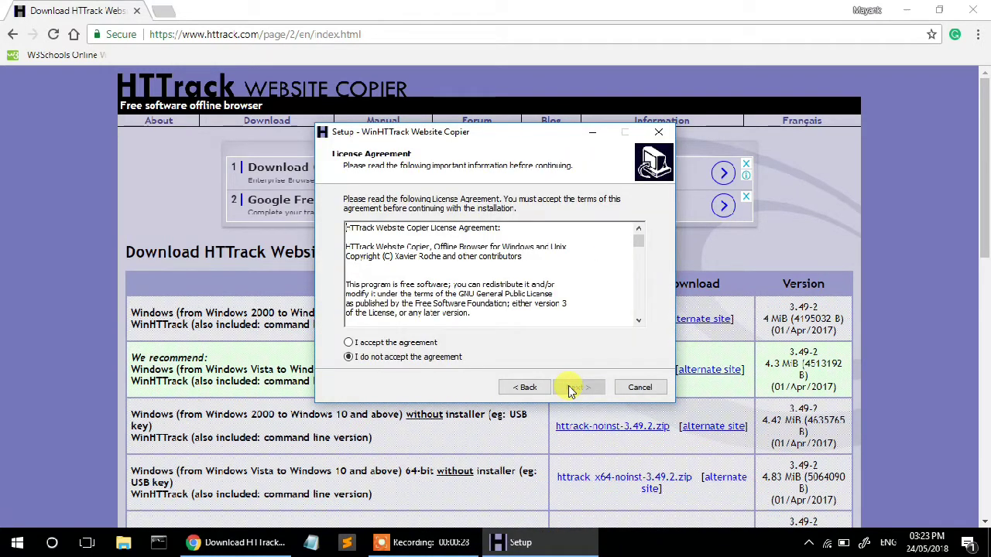
left_click(383, 343)
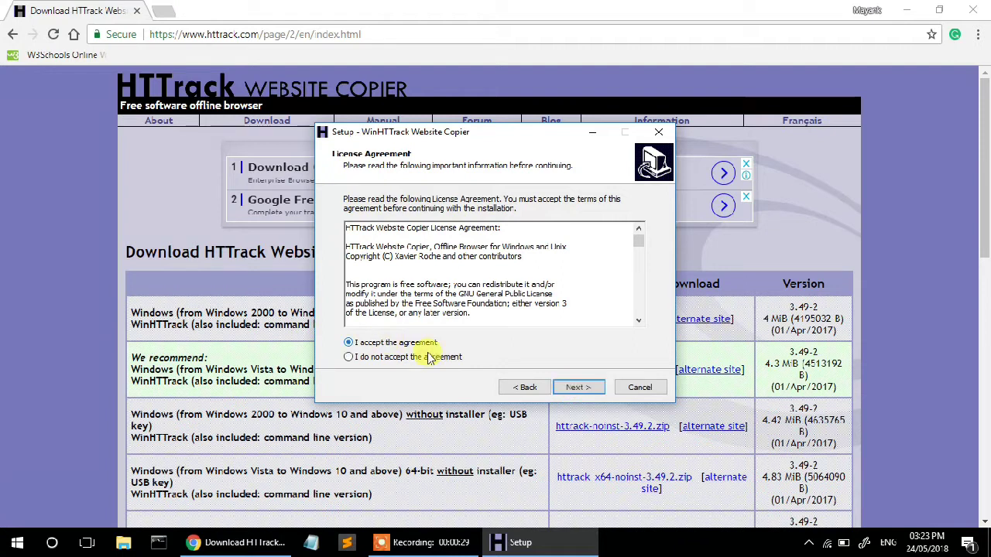
left_click(580, 387)
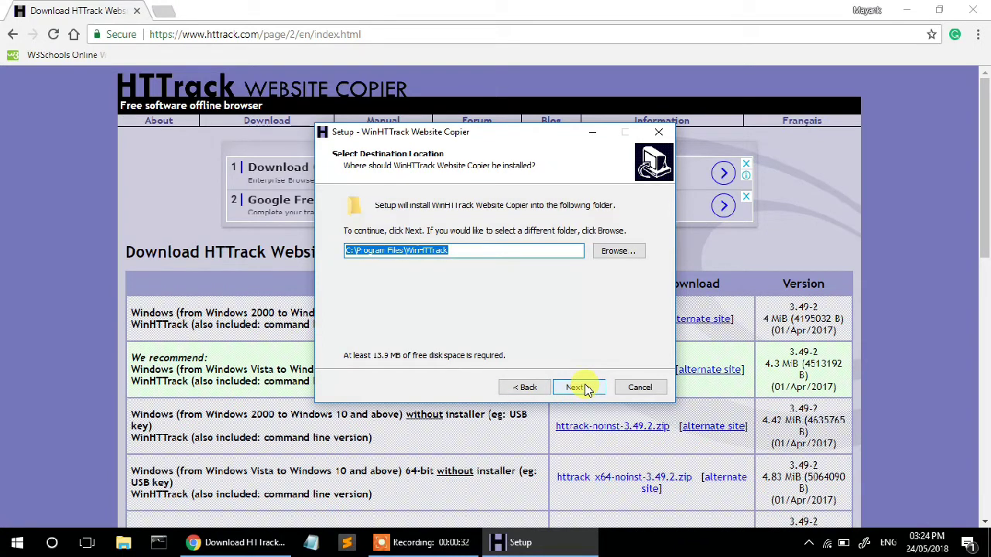
left_click(577, 387)
left_click(576, 387)
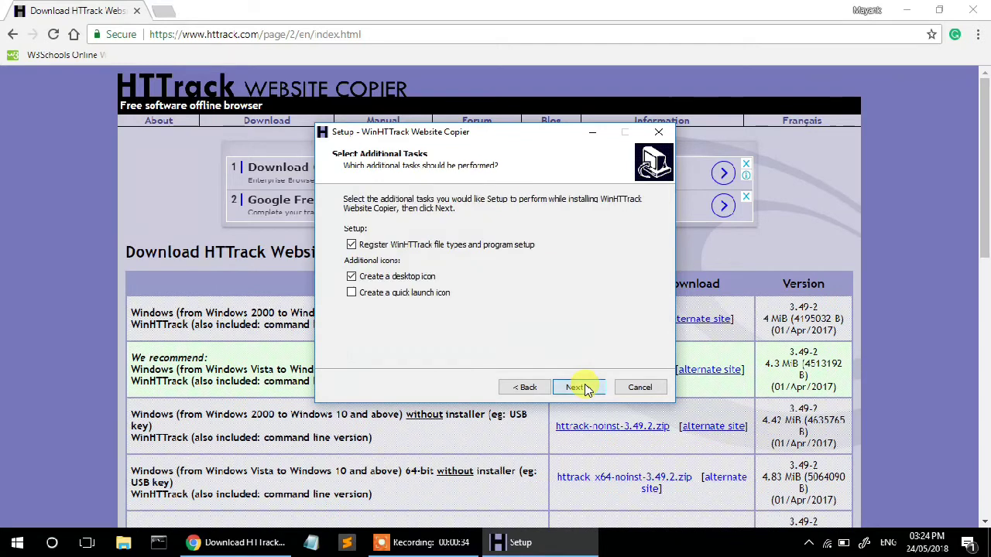
left_click(577, 387)
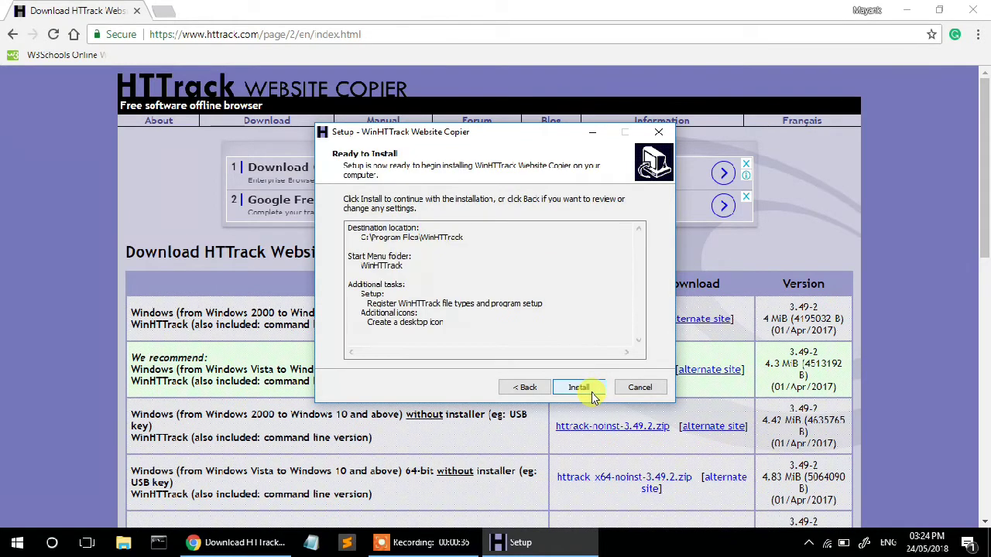
left_click(591, 394)
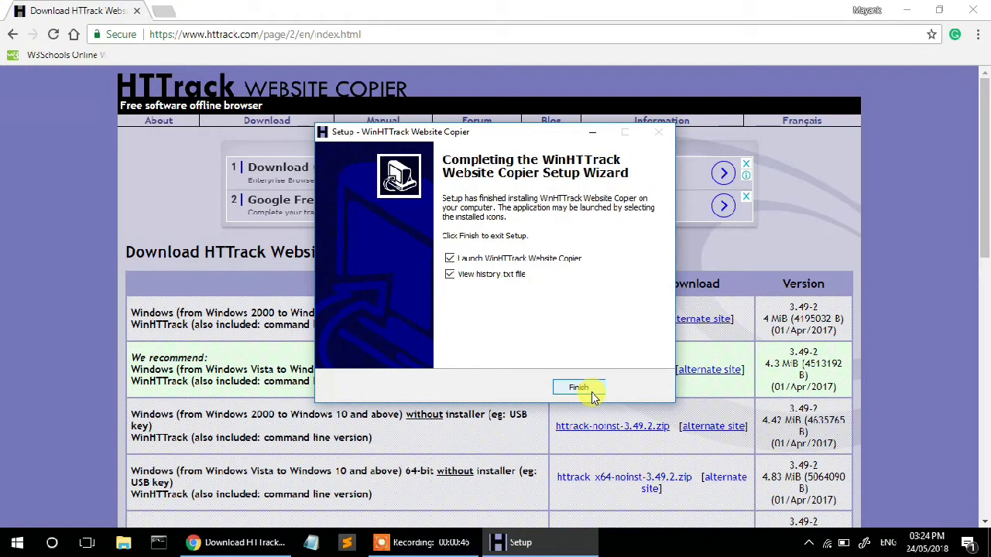
left_click(578, 388)
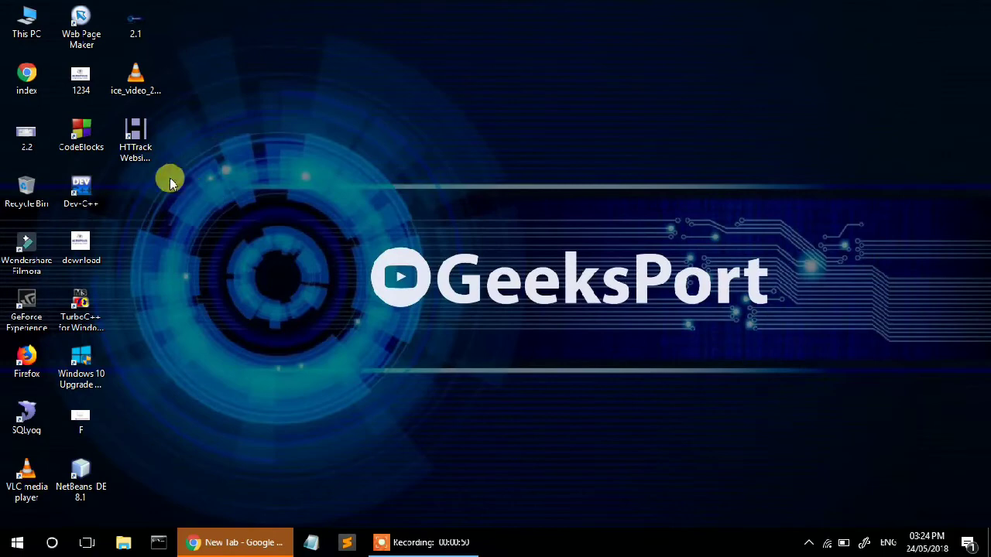
Launch HTTrack Website Copier from the desktop and start a new project.
double_click(147, 152)
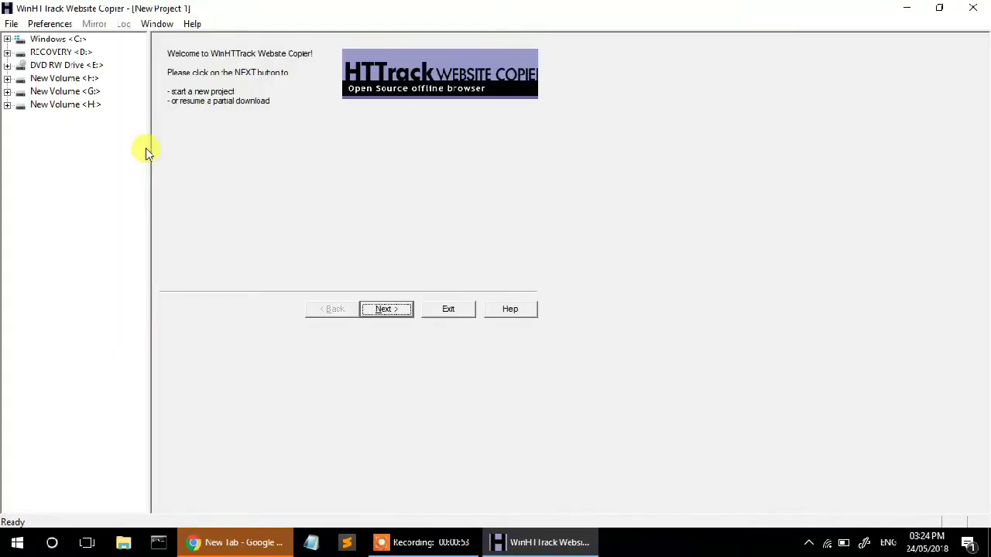
left_click(399, 310)
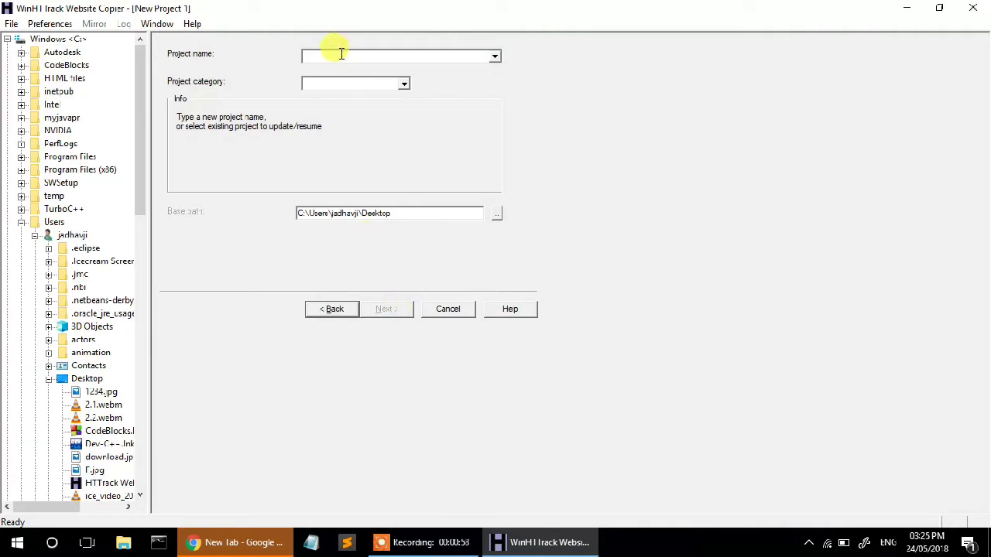
Switch to Chrome, search for javatpoint, open the Javatpoint: Tutorials homepage and select its address before returning to WinHTTrack.
left_click(224, 543)
left_click(187, 33)
type("javat")
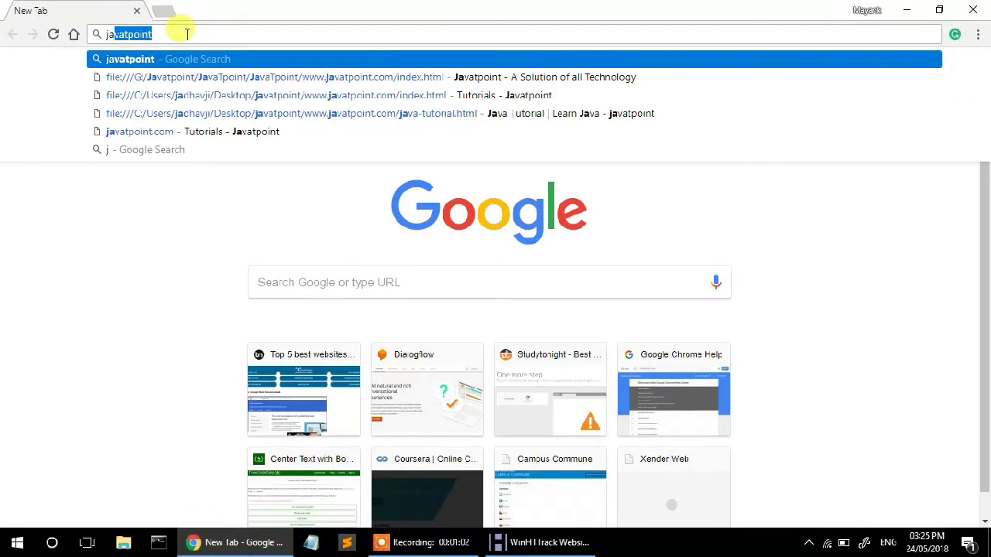
type("point")
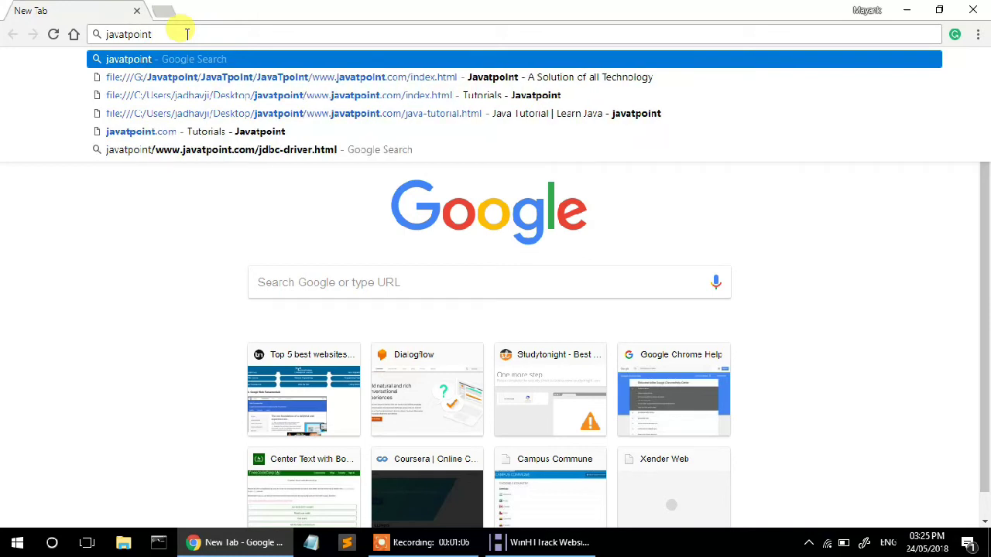
key("Return")
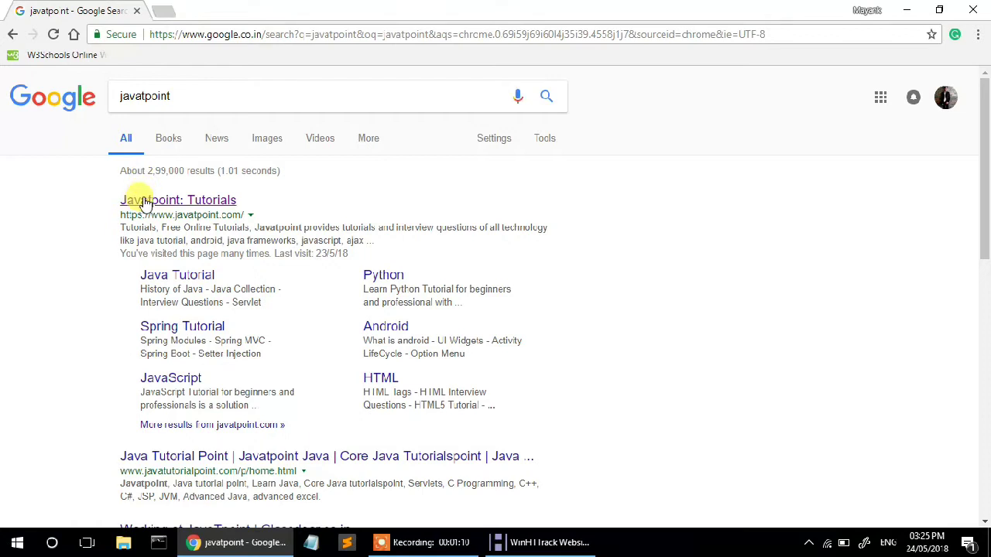
left_click(136, 200)
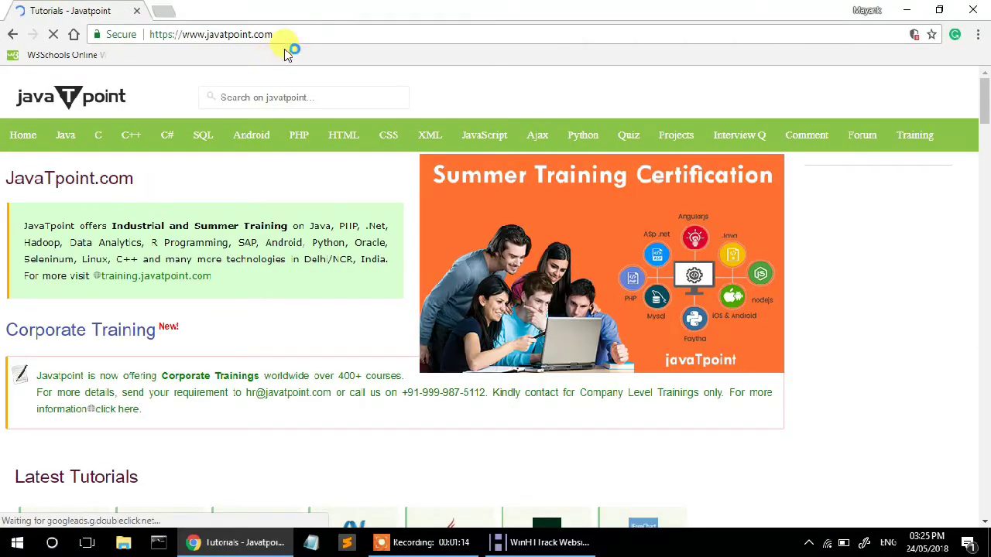
left_click(271, 32)
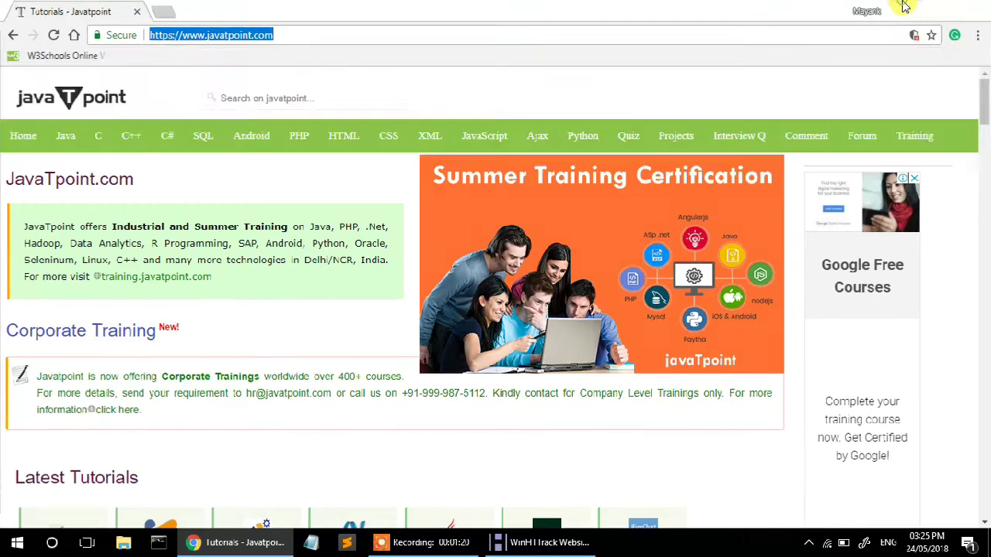
left_click(906, 9)
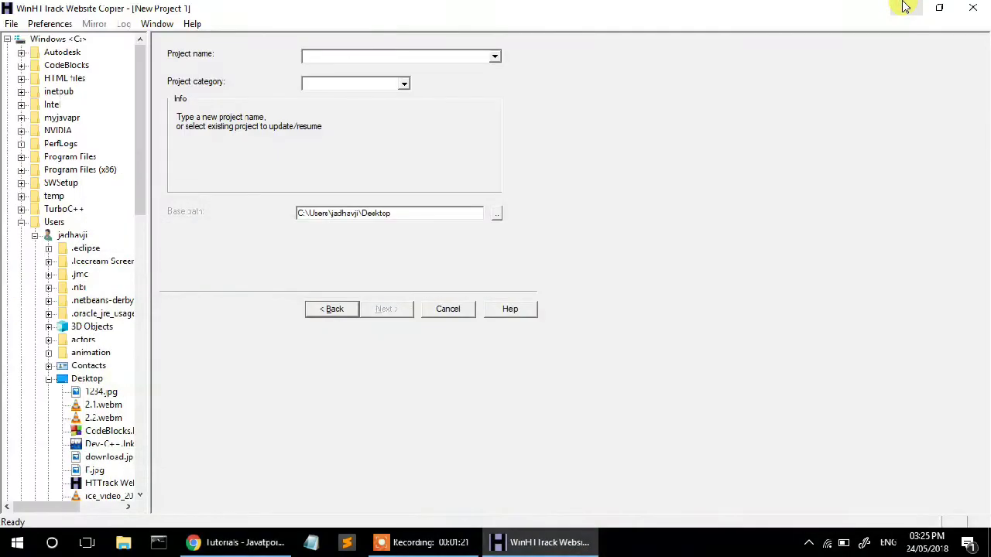
Name the new project javatpoint and set its category to website.
left_click(364, 55)
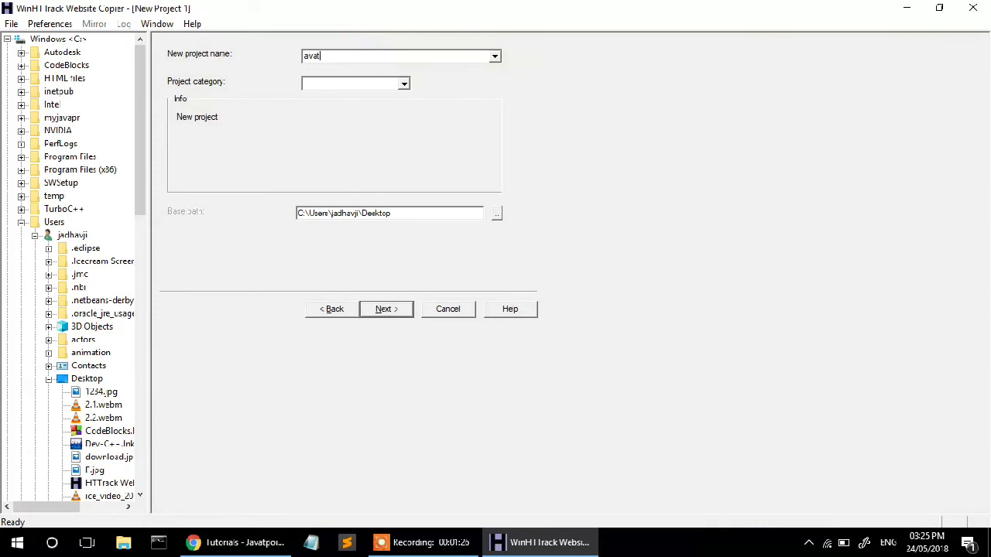
left_click(366, 82)
type("website")
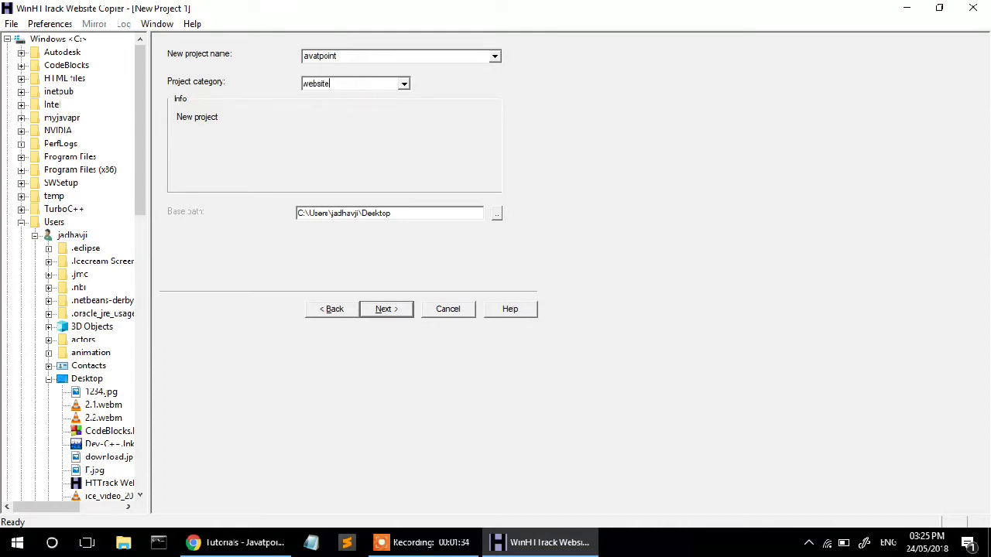
Set the project's base path to the Desktop folder and continue to the mirroring setup.
left_click(496, 220)
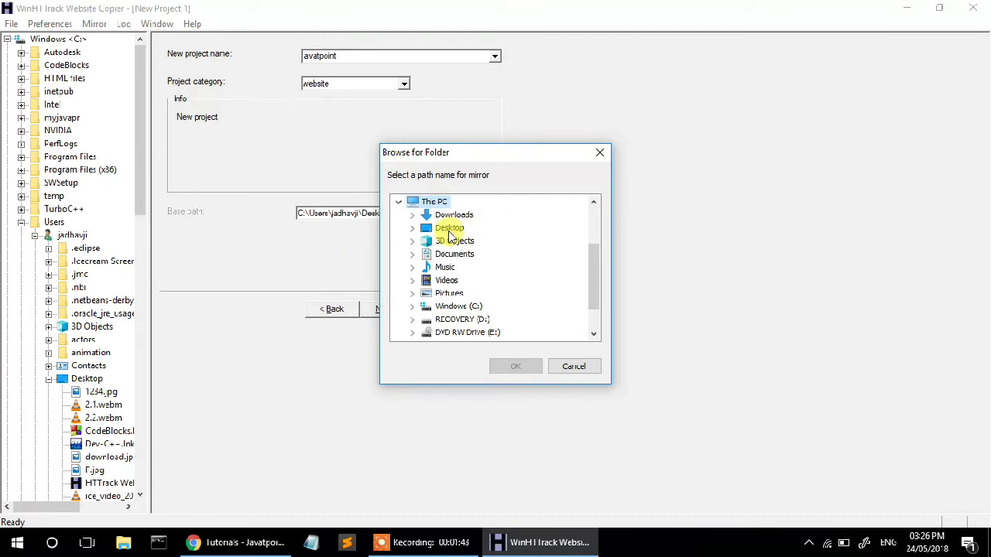
left_click(449, 229)
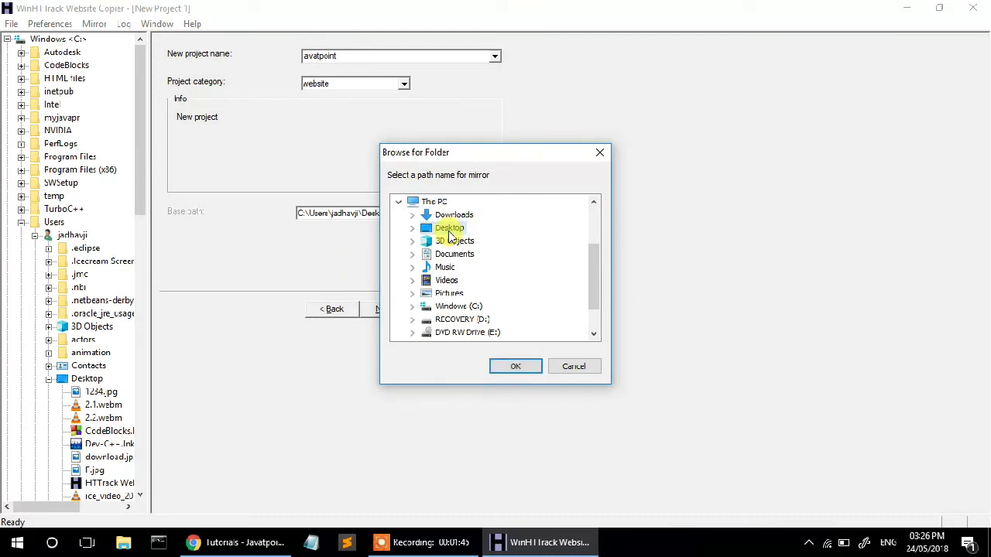
left_click(514, 366)
left_click(389, 309)
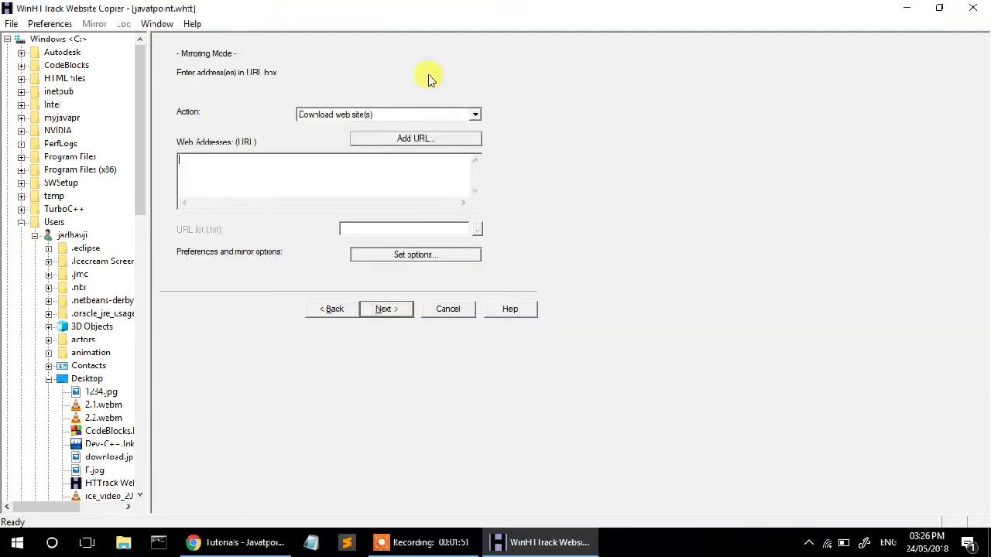
Try the "Update existing download" action and set it back to "Download web site(s)".
left_click(475, 115)
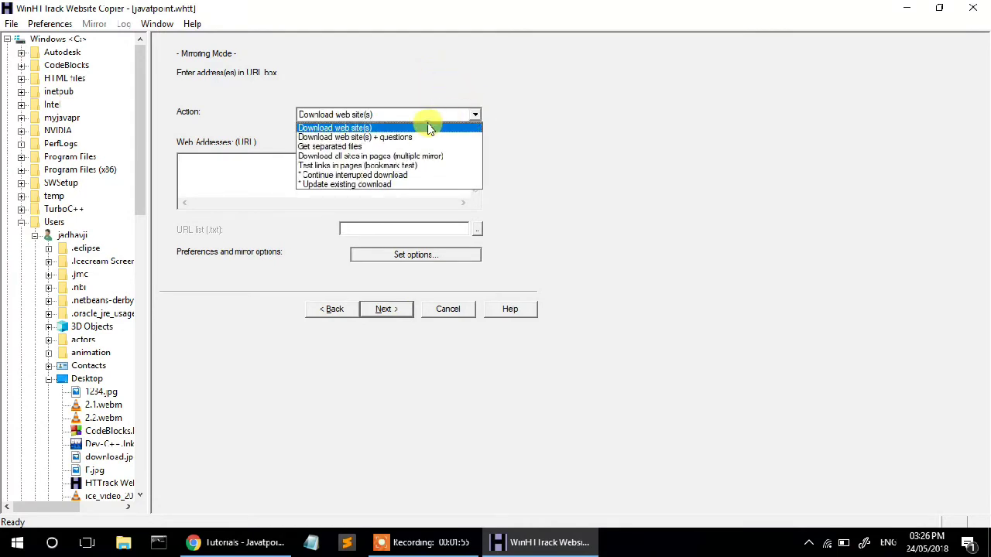
left_click(429, 128)
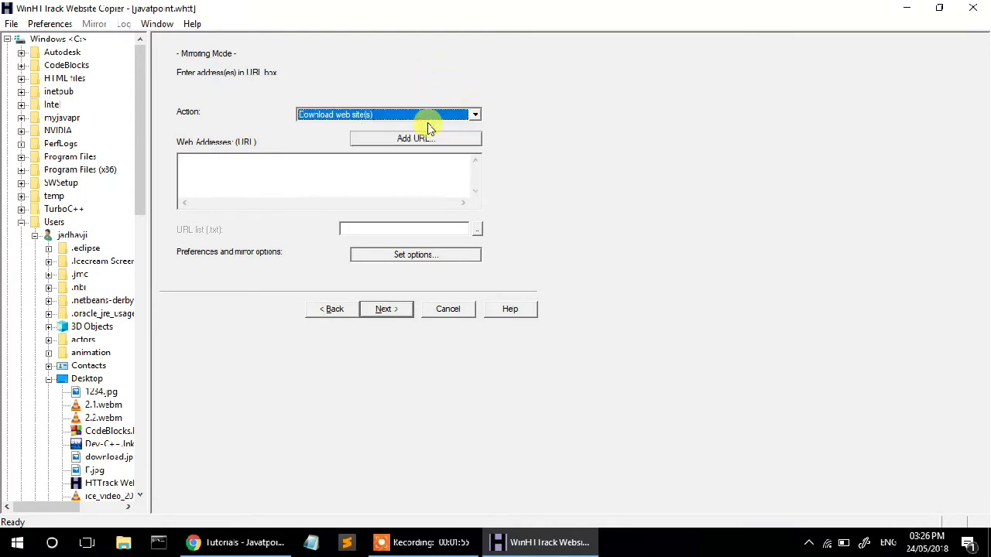
left_click(475, 116)
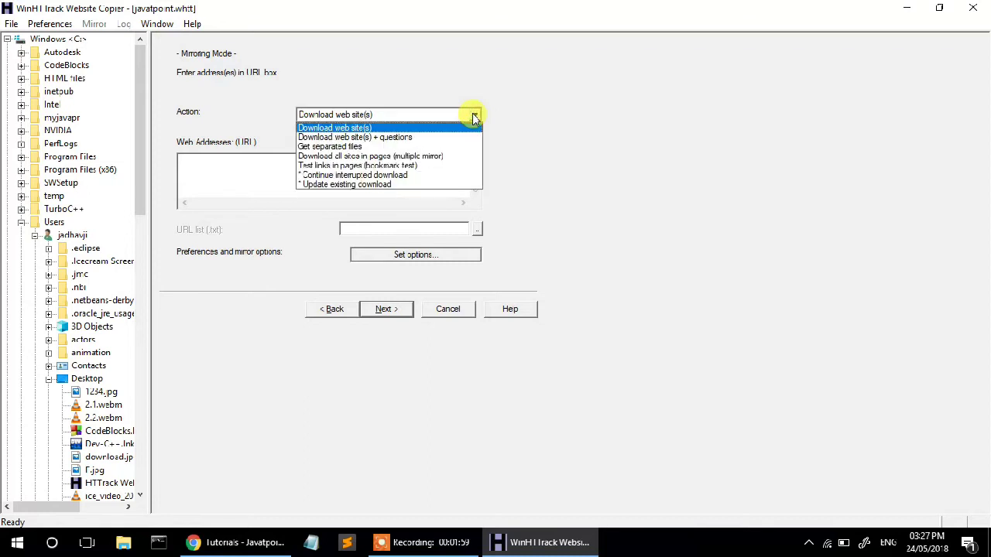
left_click(389, 185)
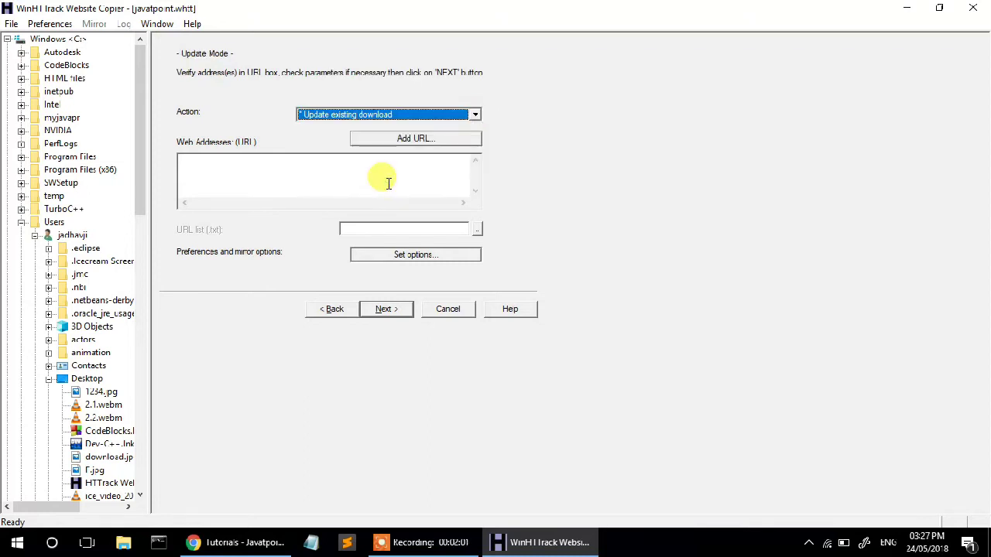
left_click(442, 118)
left_click(409, 129)
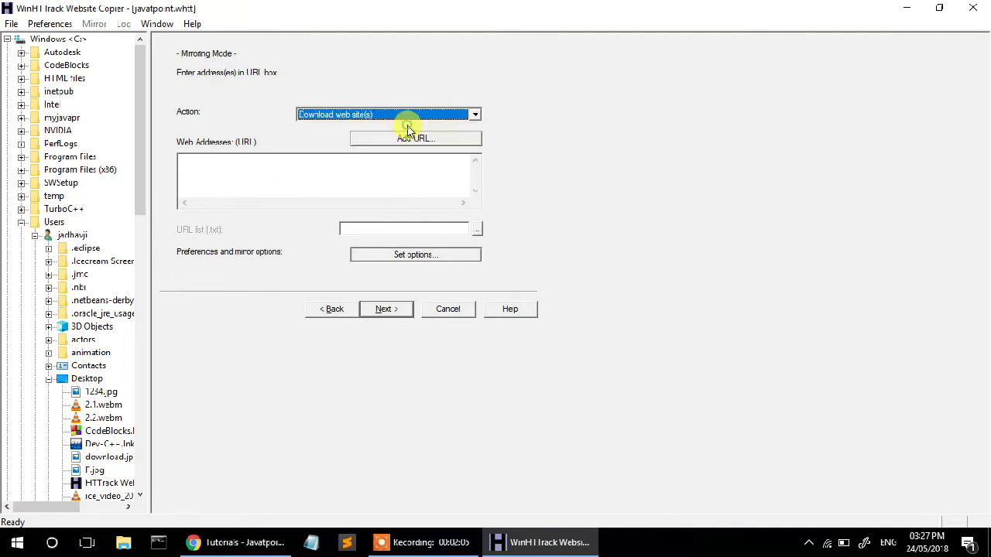
left_click(328, 165)
left_click(219, 548)
left_click(309, 33)
key("ctrl+c")
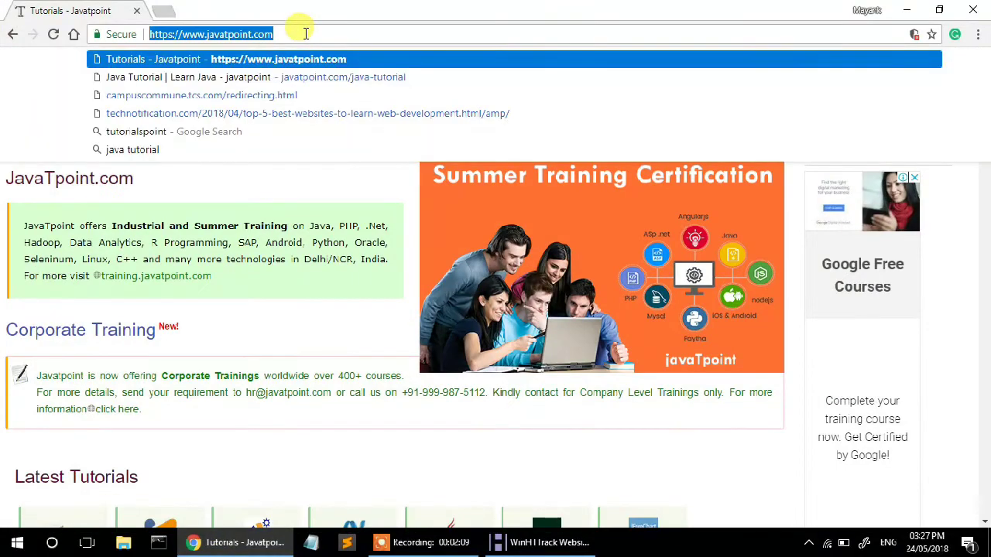
left_click(532, 543)
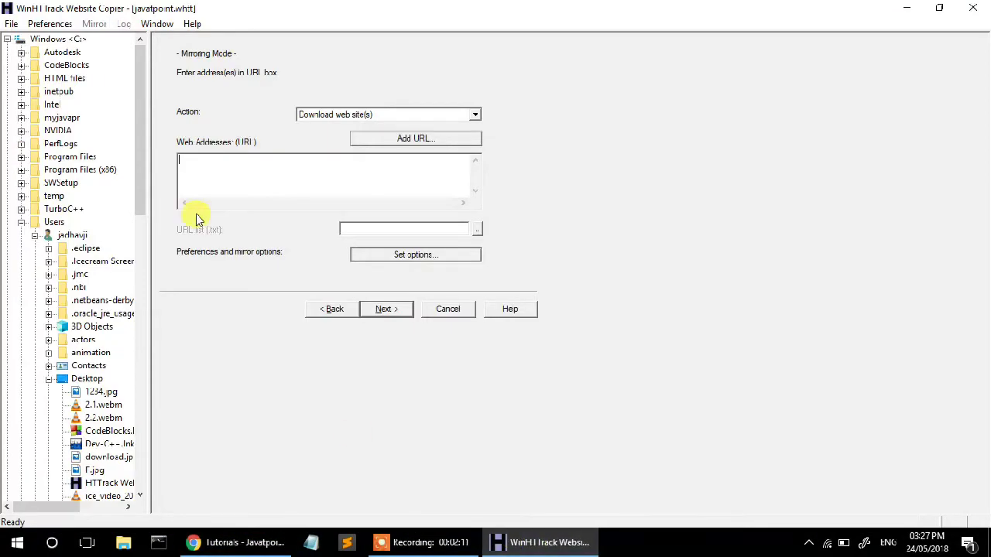
key("ctrl+v")
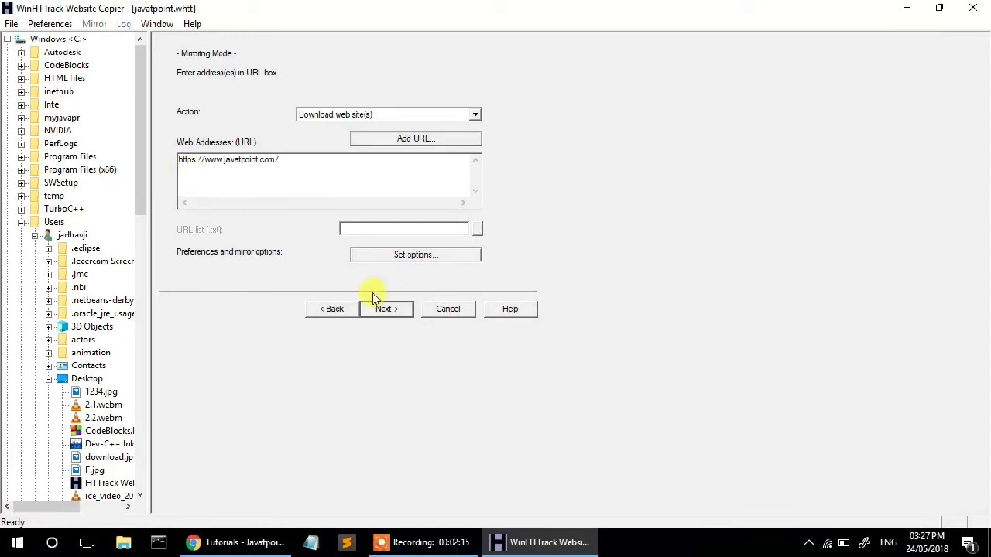
left_click(389, 313)
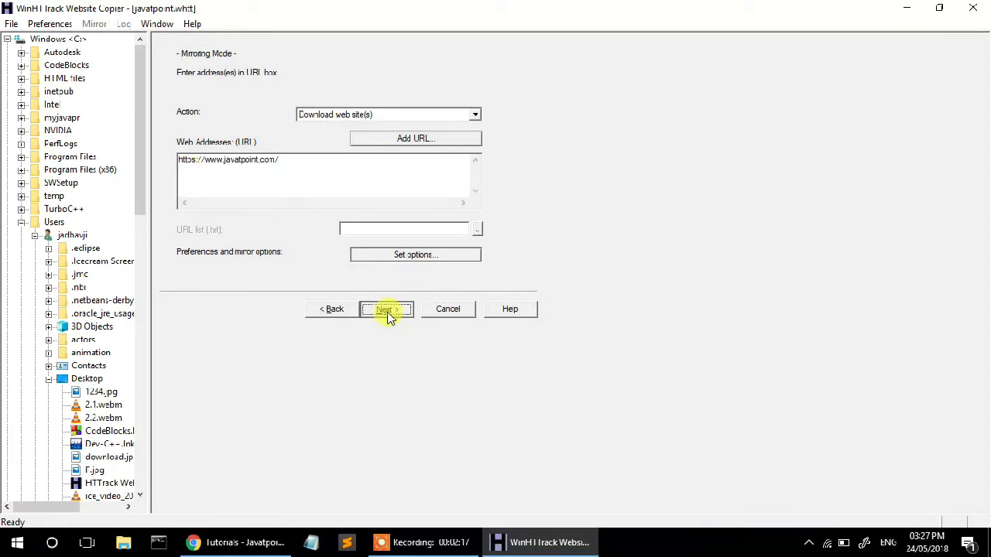
left_click(387, 309)
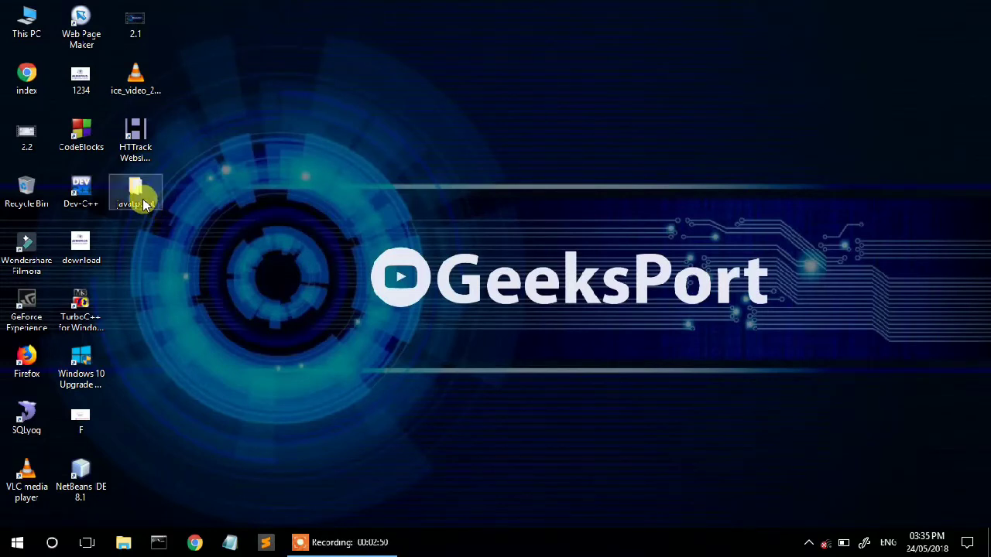
double_click(144, 203)
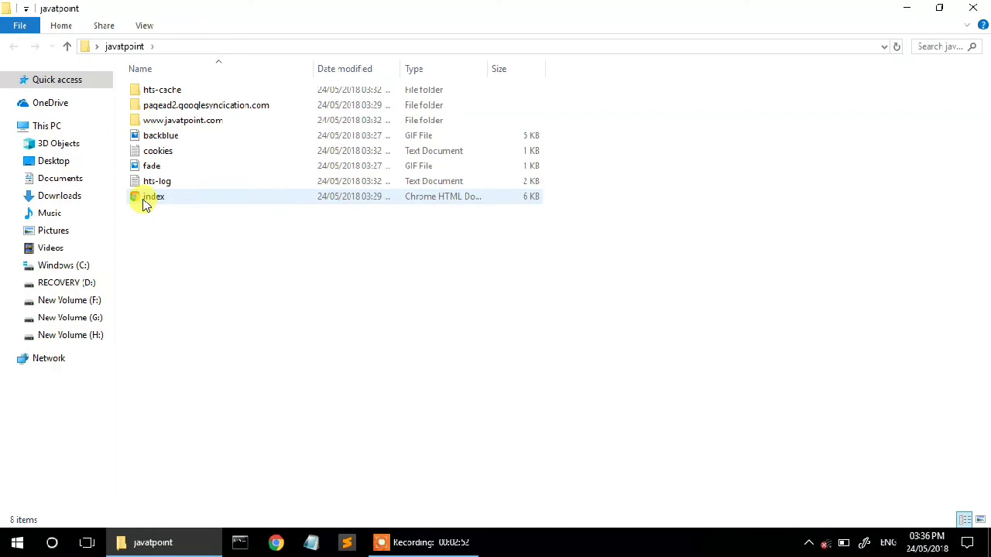
left_click(159, 122)
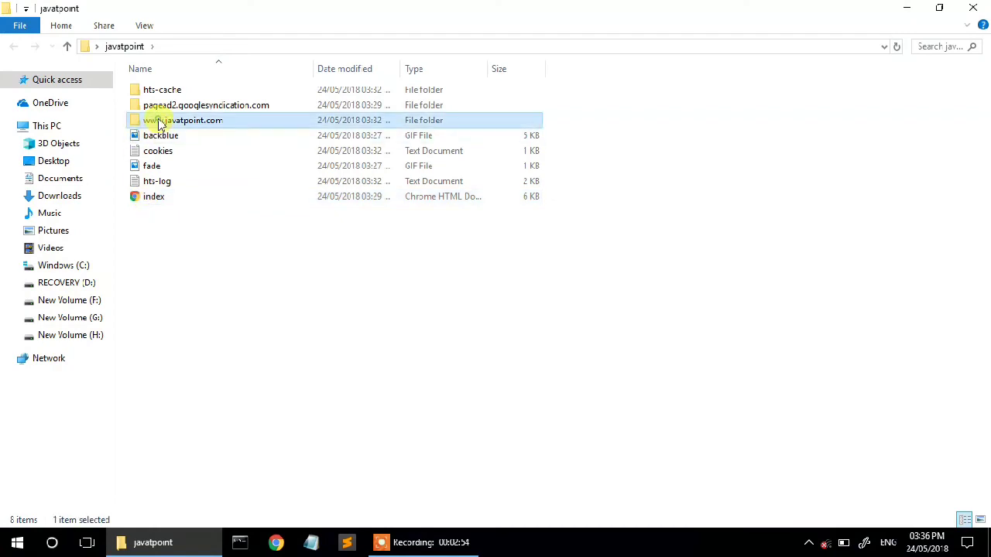
double_click(158, 123)
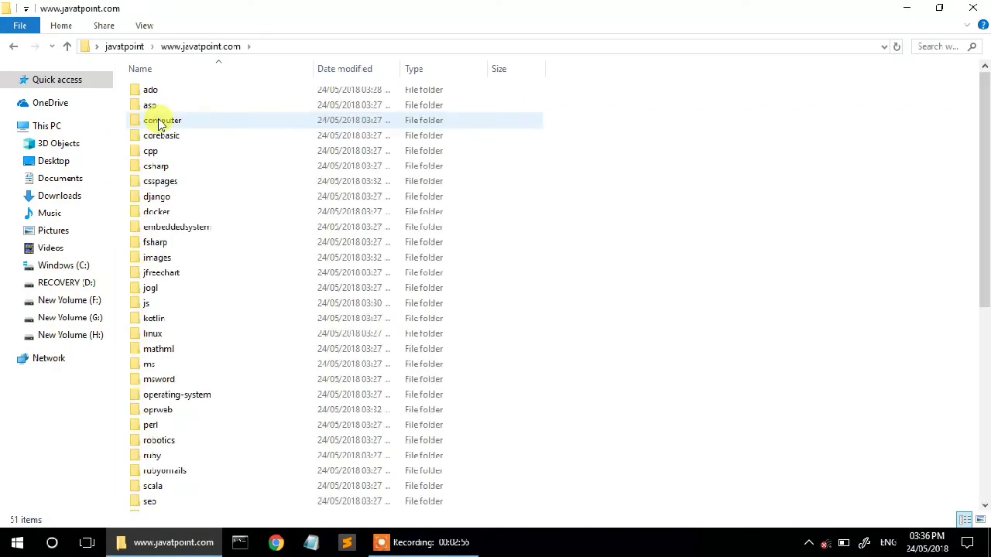
left_click_drag(981, 95, 987, 323)
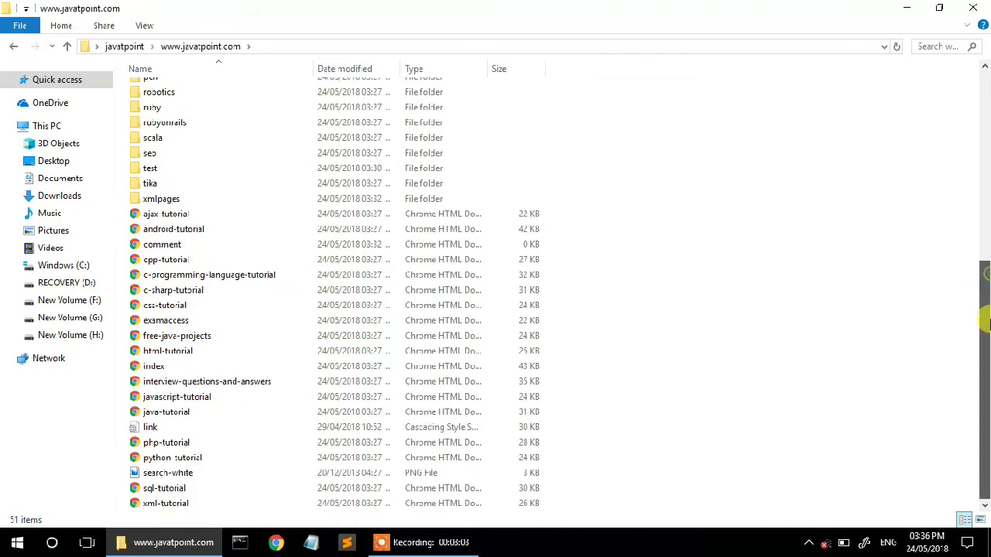
double_click(265, 372)
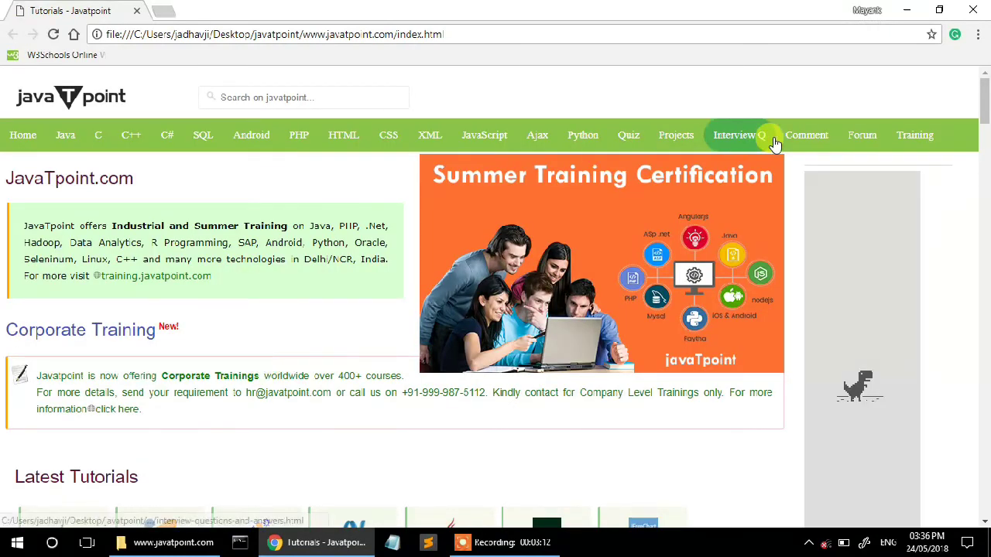
Look through the offline copy's home page and its linked Java and C tutorial pages.
mouse_move(985, 93)
left_mouse_down()
mouse_move(986, 400)
mouse_move(984, 86)
left_mouse_up()
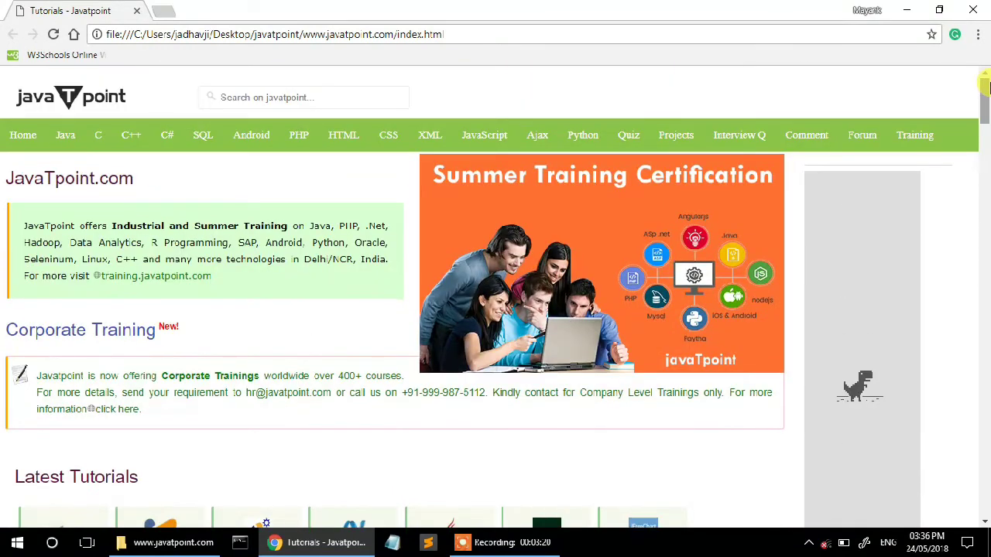
left_click(62, 135)
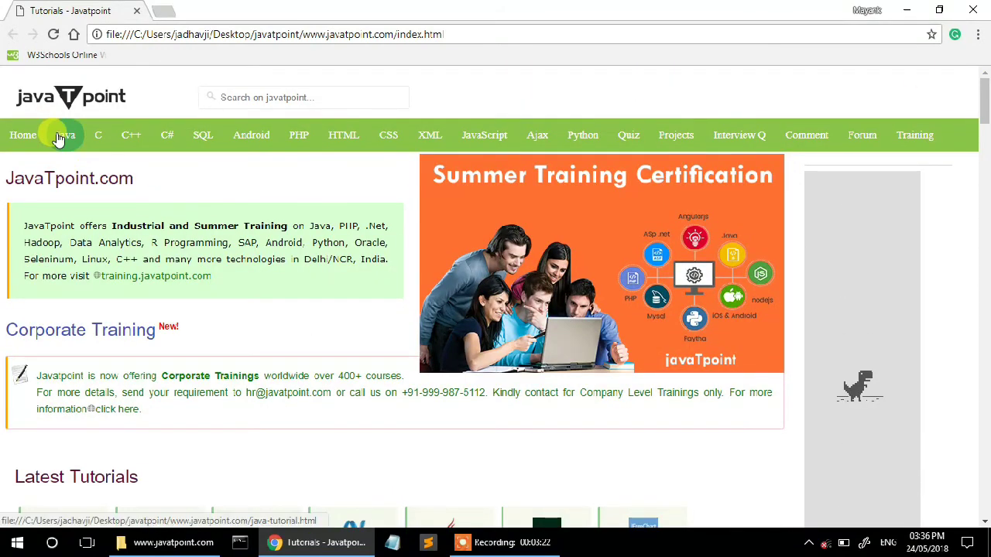
left_click_drag(984, 101, 985, 77)
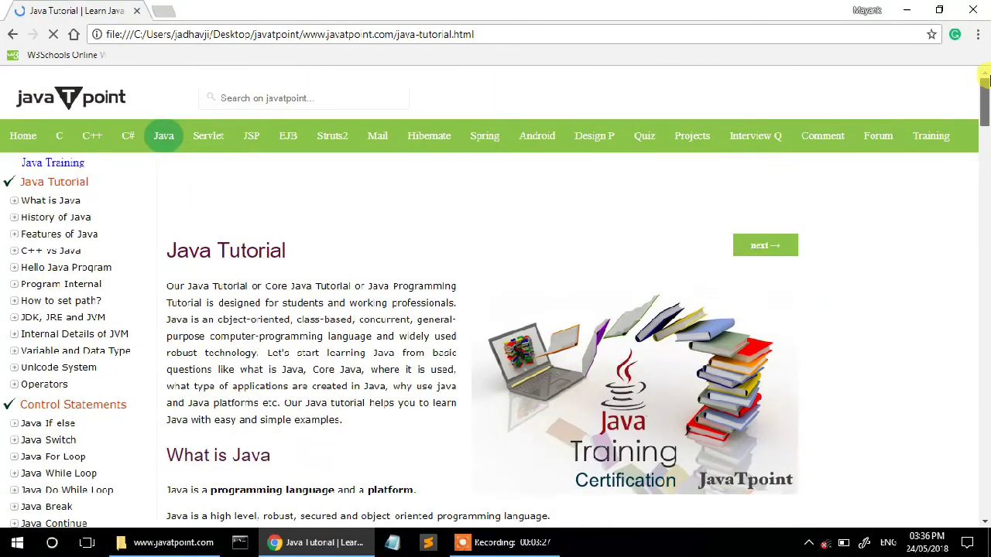
left_click(60, 139)
left_click_drag(984, 123, 984, 71)
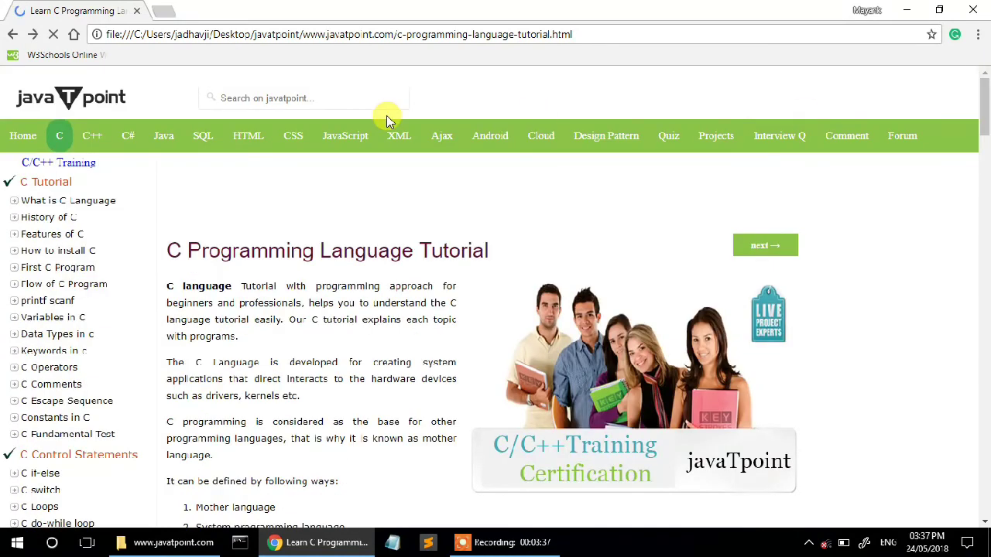
Look through the offline JavaScript tutorial page and return to the site's home page.
left_click(349, 137)
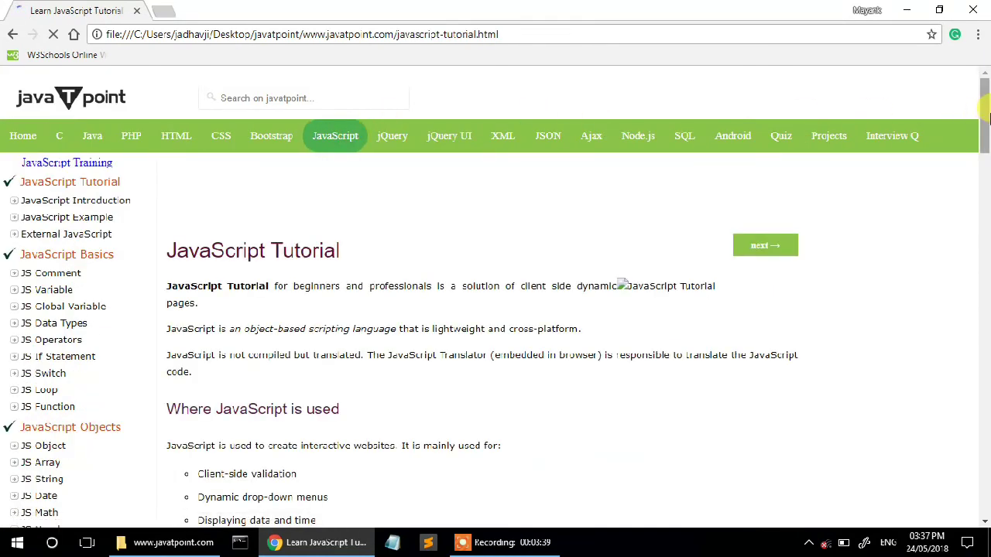
scroll(979, 213, "down", 1)
left_click_drag(976, 210, 987, 85)
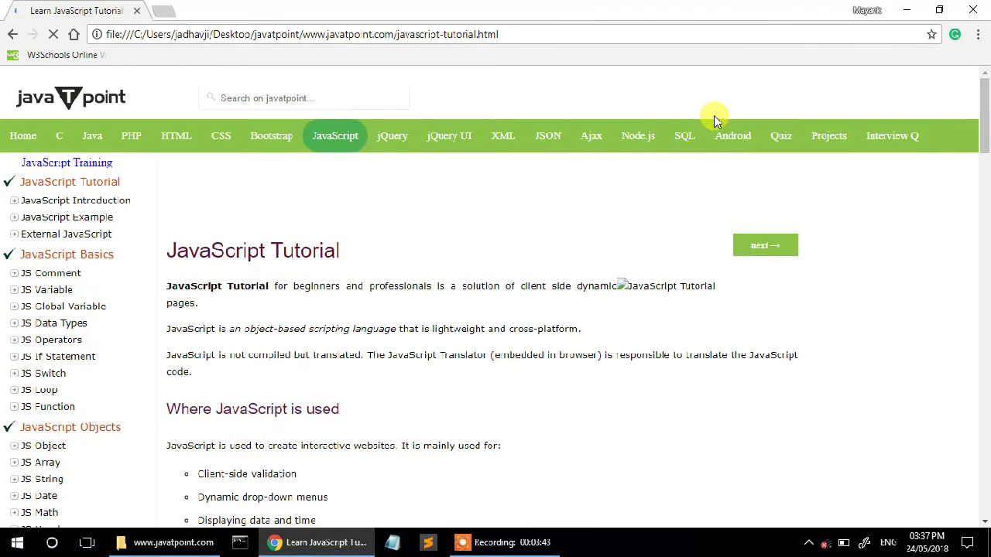
left_click(31, 135)
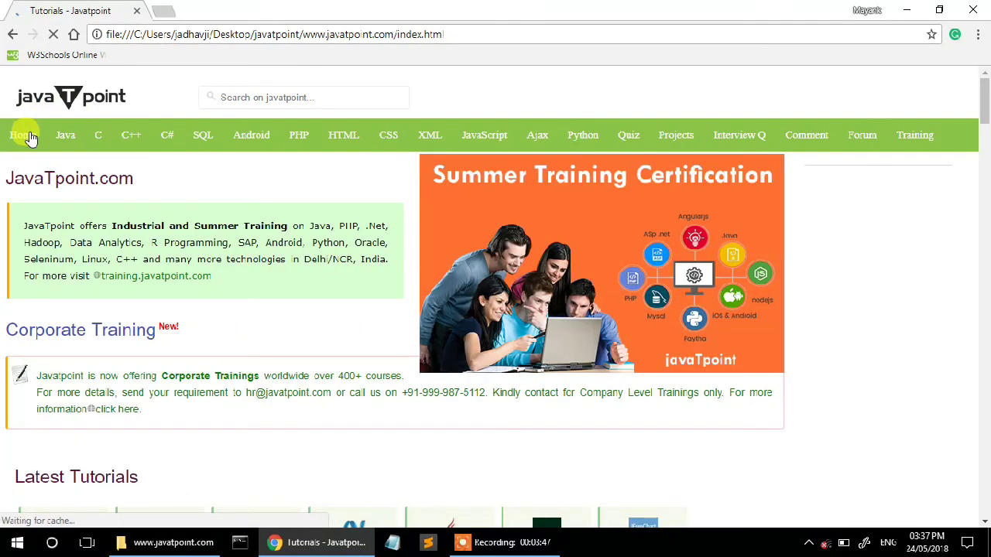